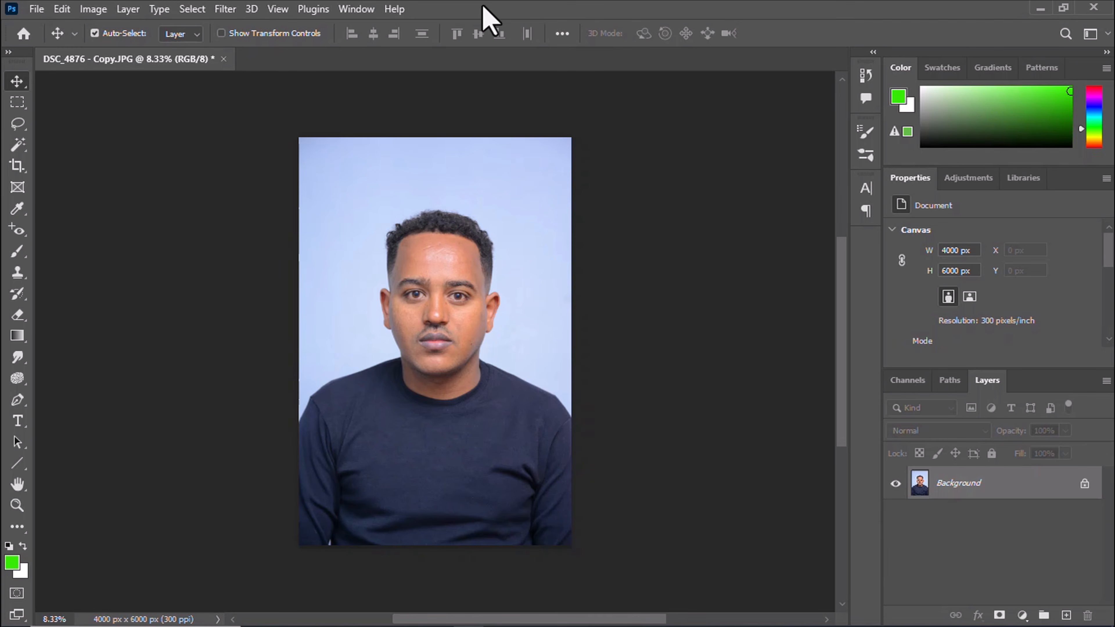
Step: Crop the portrait to 1.5 in wide by 2 in high at a resolution of 300 px/in
left_click(13, 169)
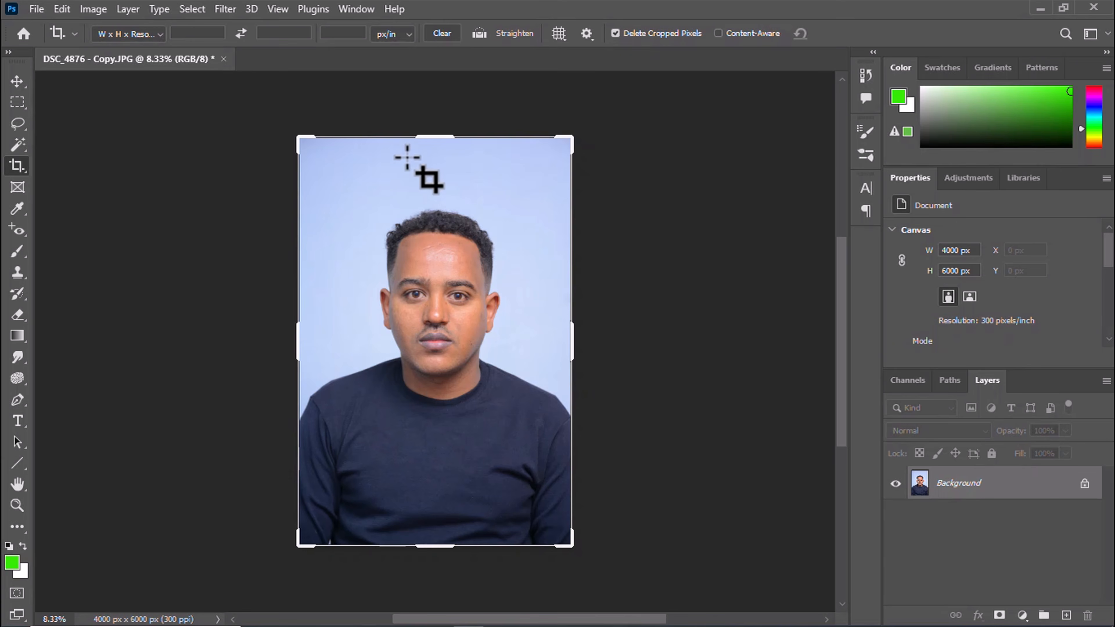
left_click(184, 33)
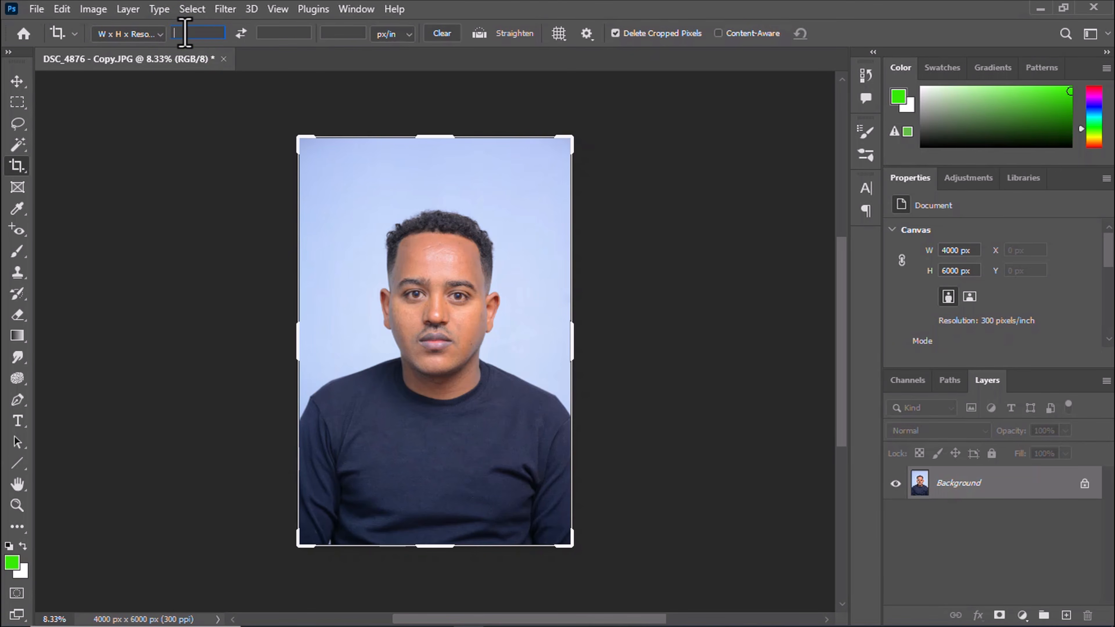
type("1.5")
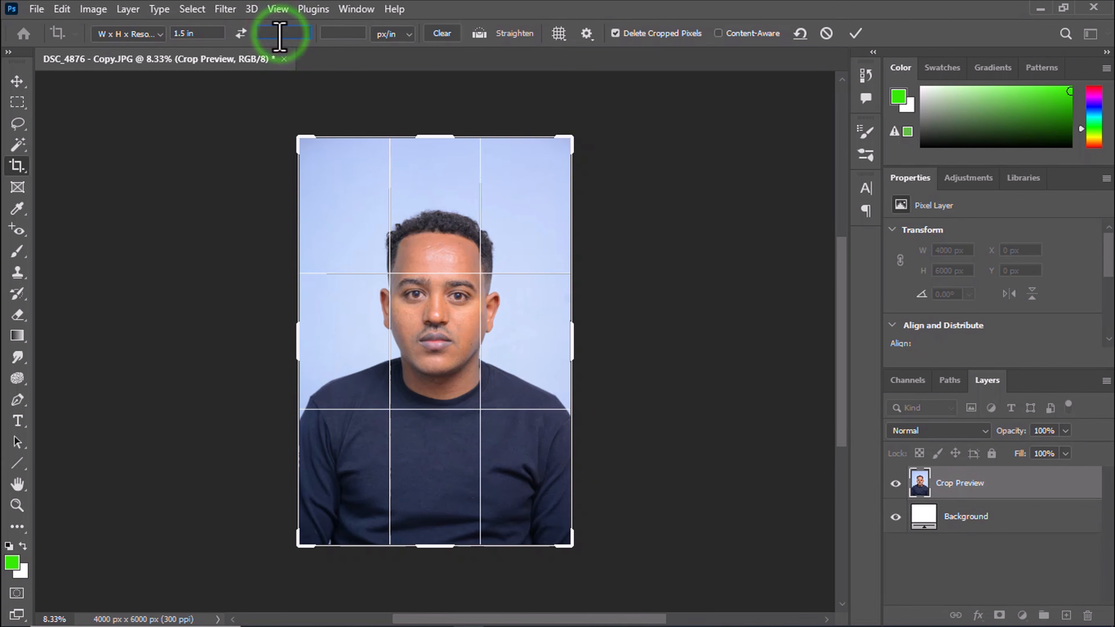
type("2")
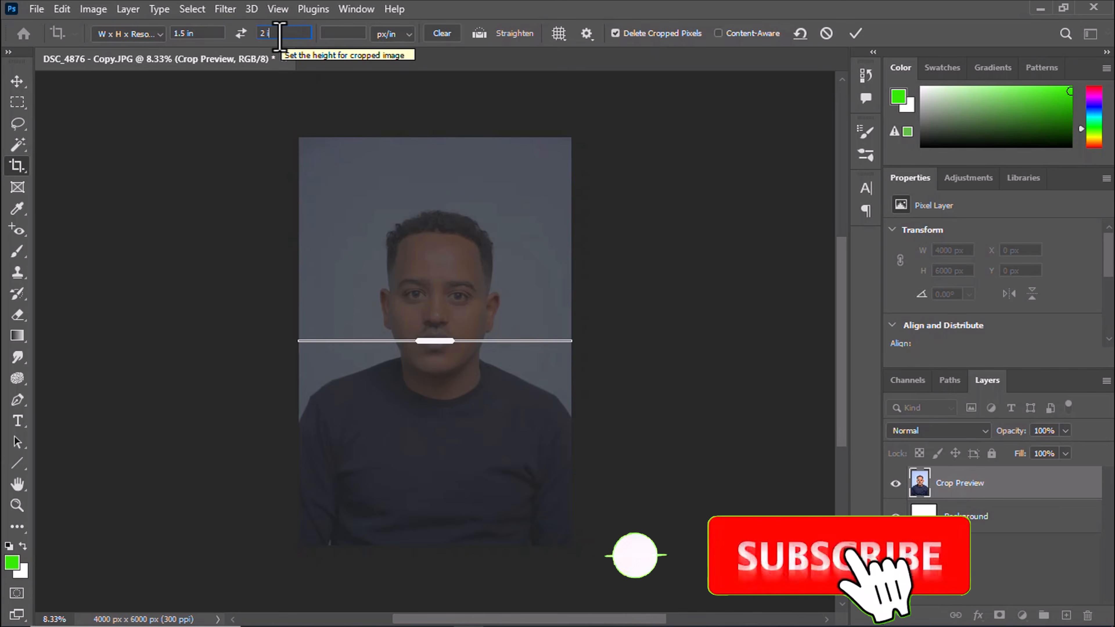
left_click(330, 33)
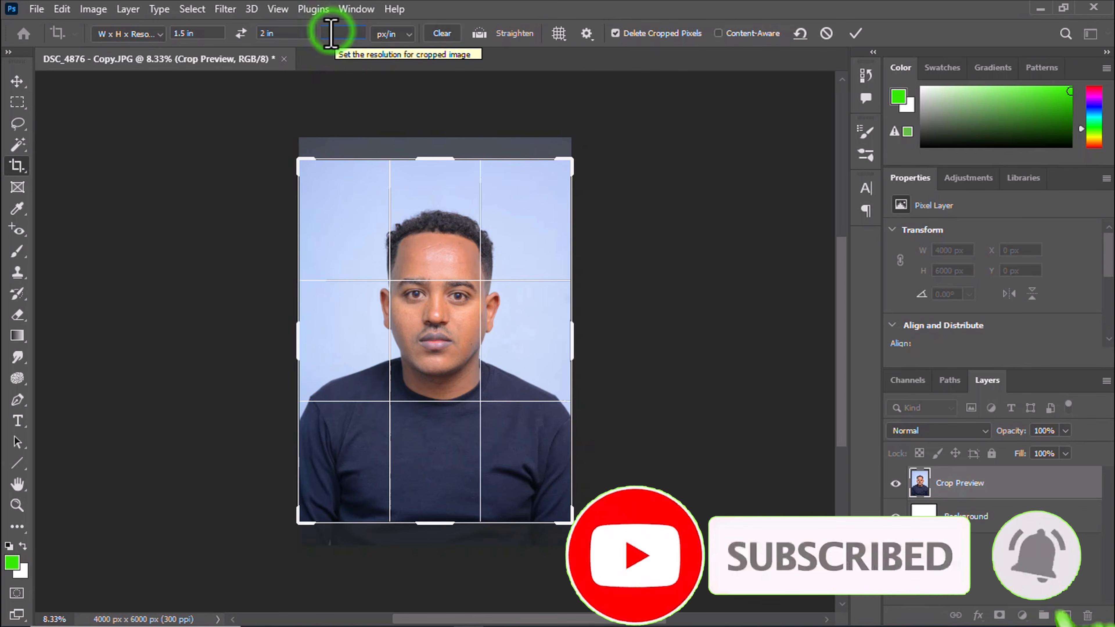
type("300")
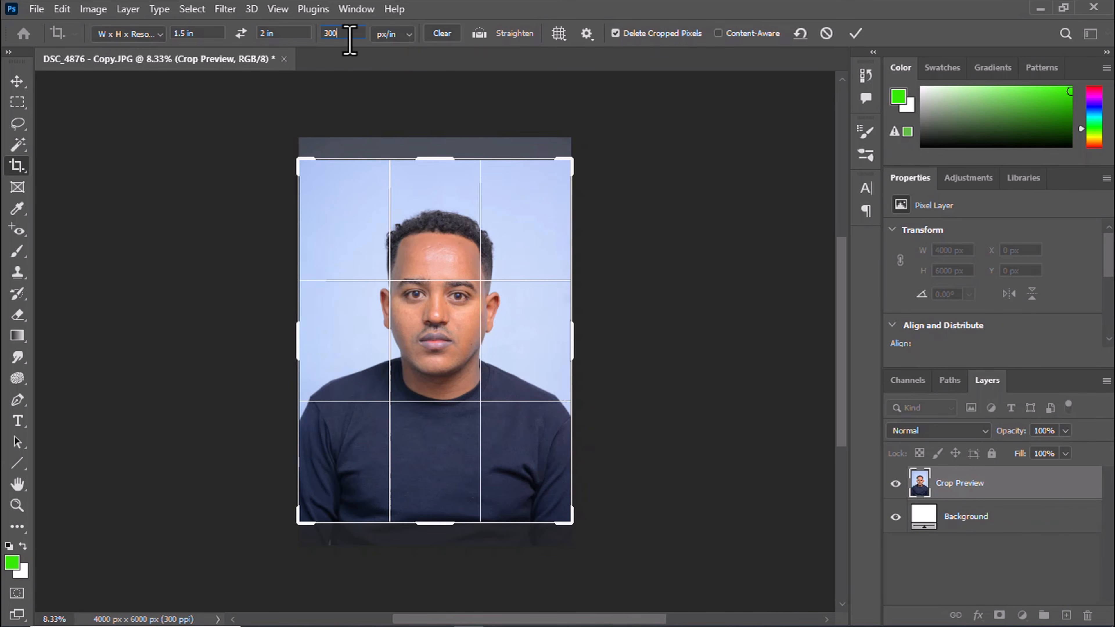
left_click_drag(172, 32, 227, 35)
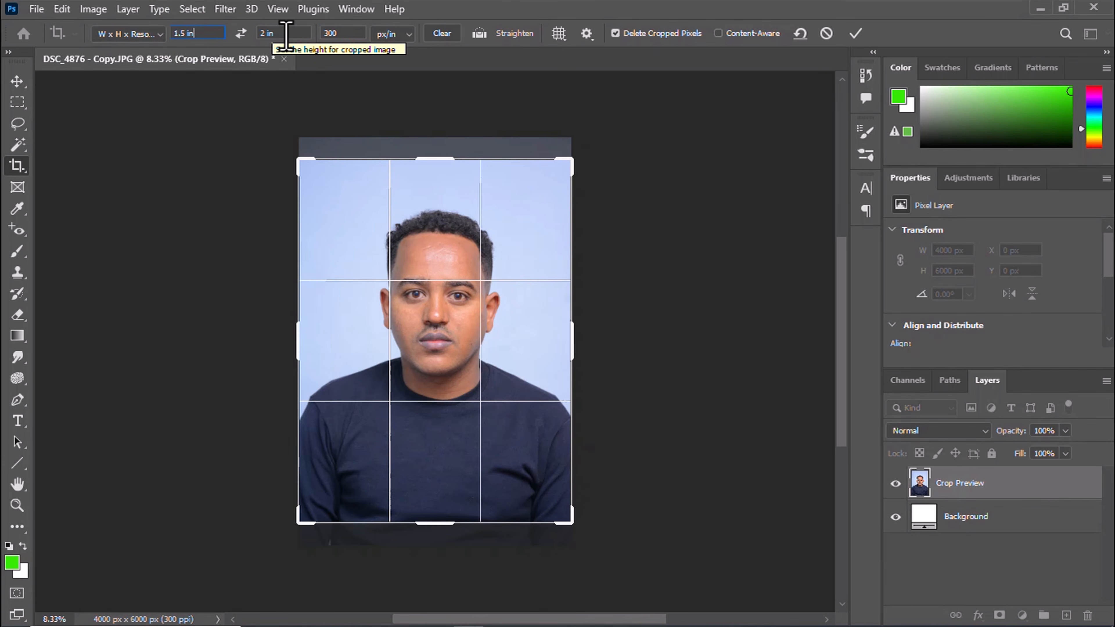
left_click(860, 35)
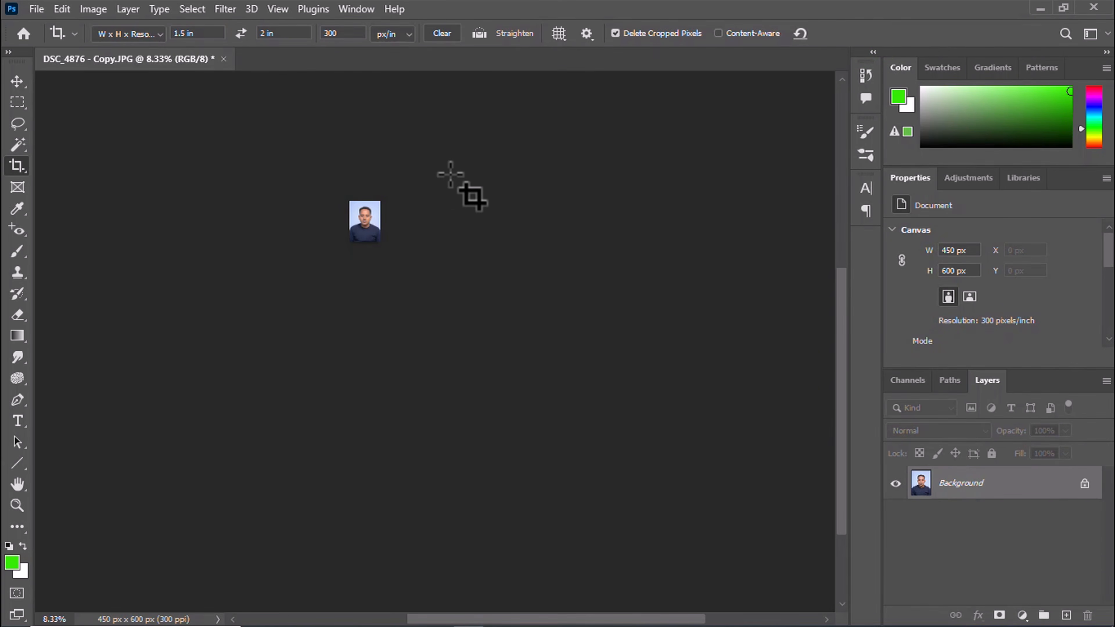
Step: Save the cropped portrait as a JPEG at maximum quality 12 with the Progressive format option
key("ctrl+plus")
key("ctrl+plus")
key("ctrl+plus")
key("ctrl+plus")
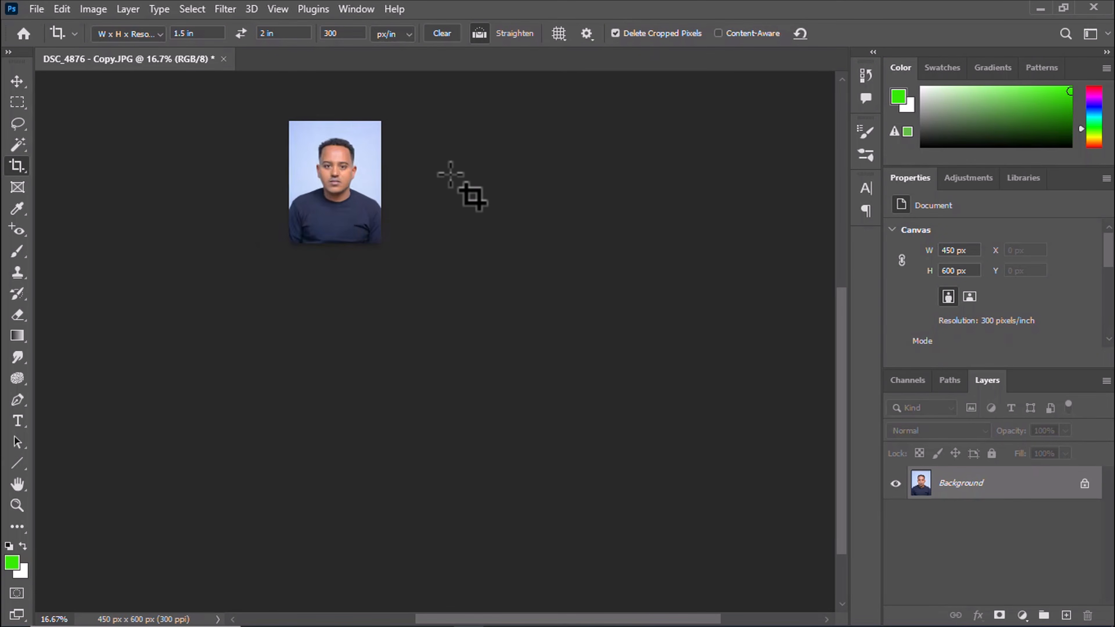
key("ctrl+plus")
scroll(448, 175, "up", 3)
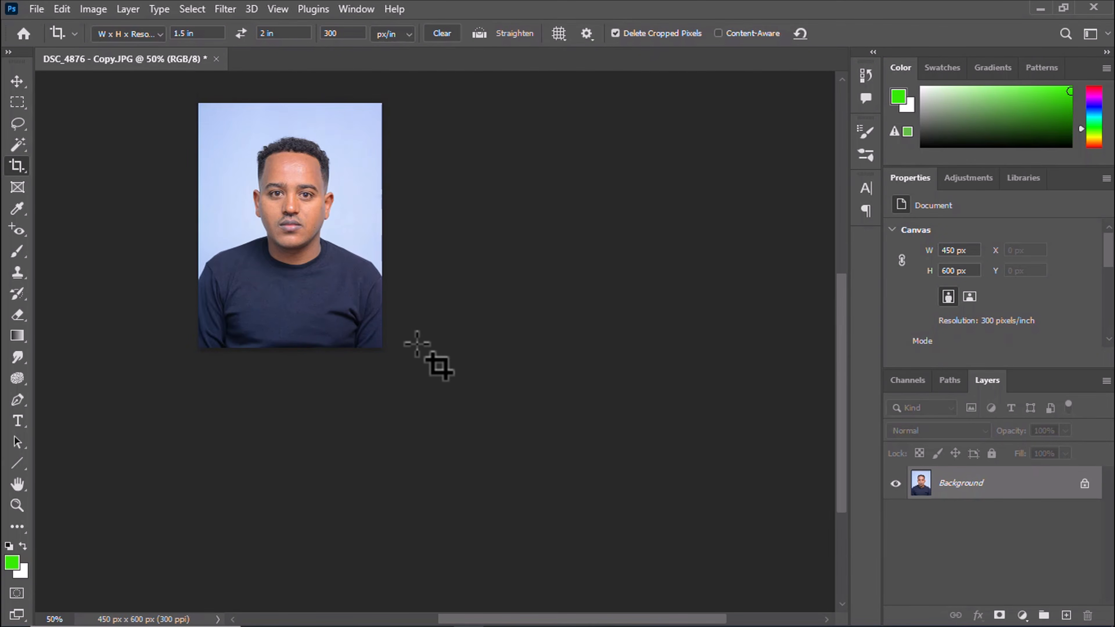
scroll(452, 270, "up", 1)
key("ctrl+plus")
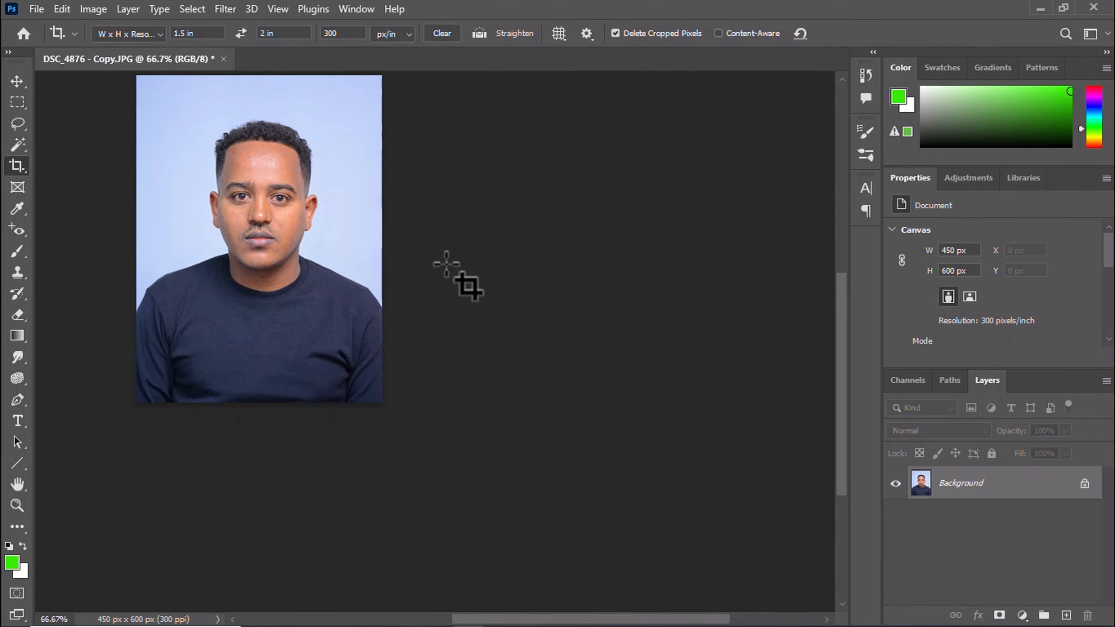
scroll(447, 264, "up", 2)
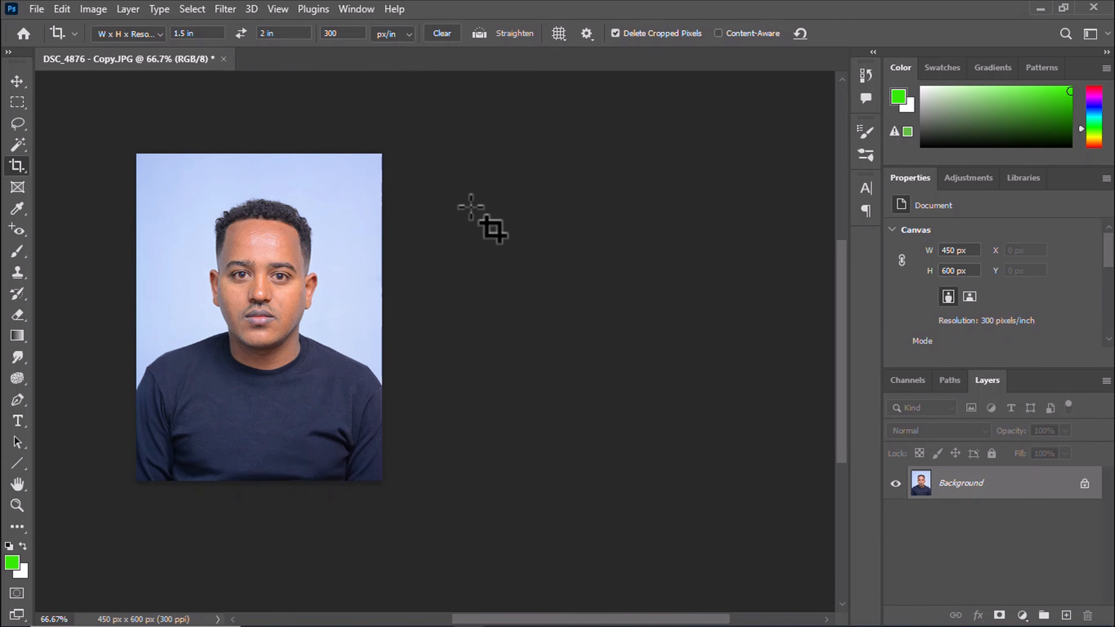
key("ctrl+s")
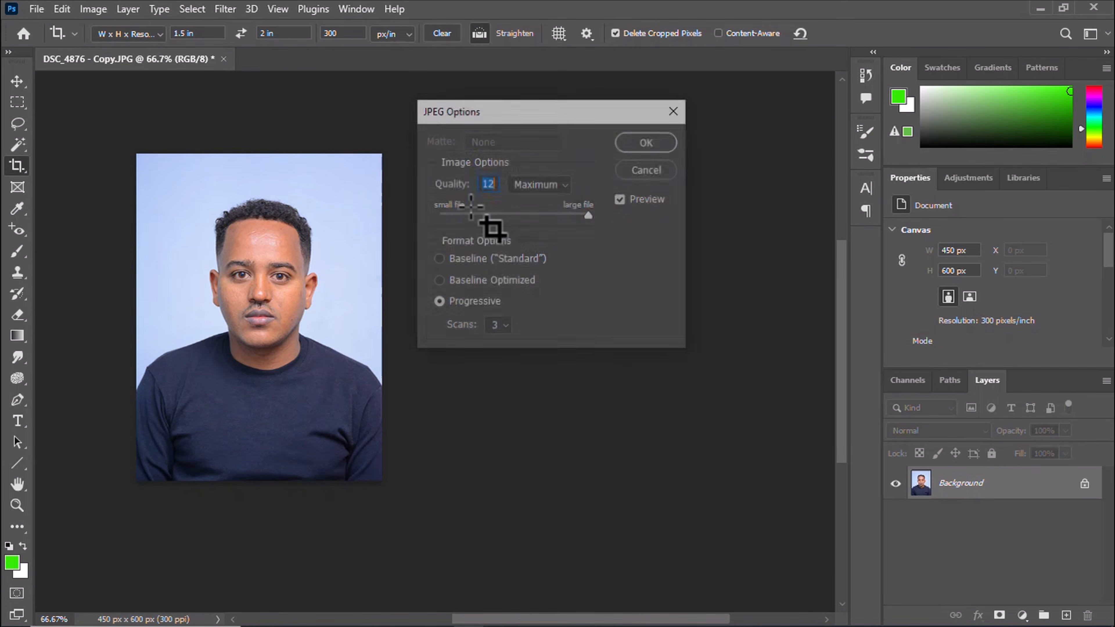
left_click(645, 144)
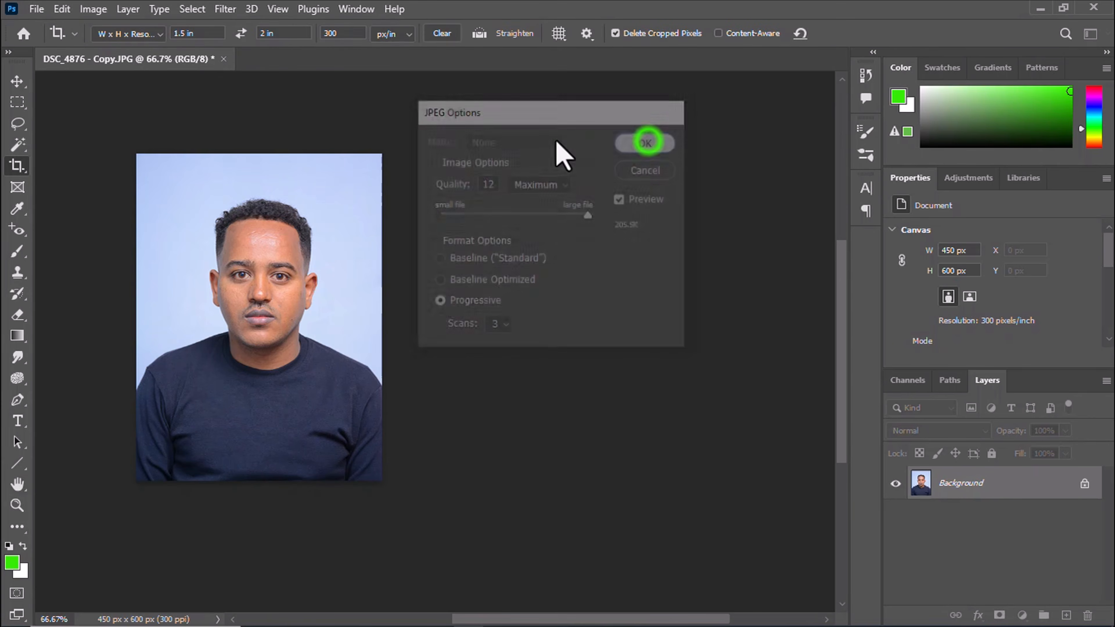
Step: Select the whole photo and convert the selection into a narrow border selection along its edges
left_click(17, 80)
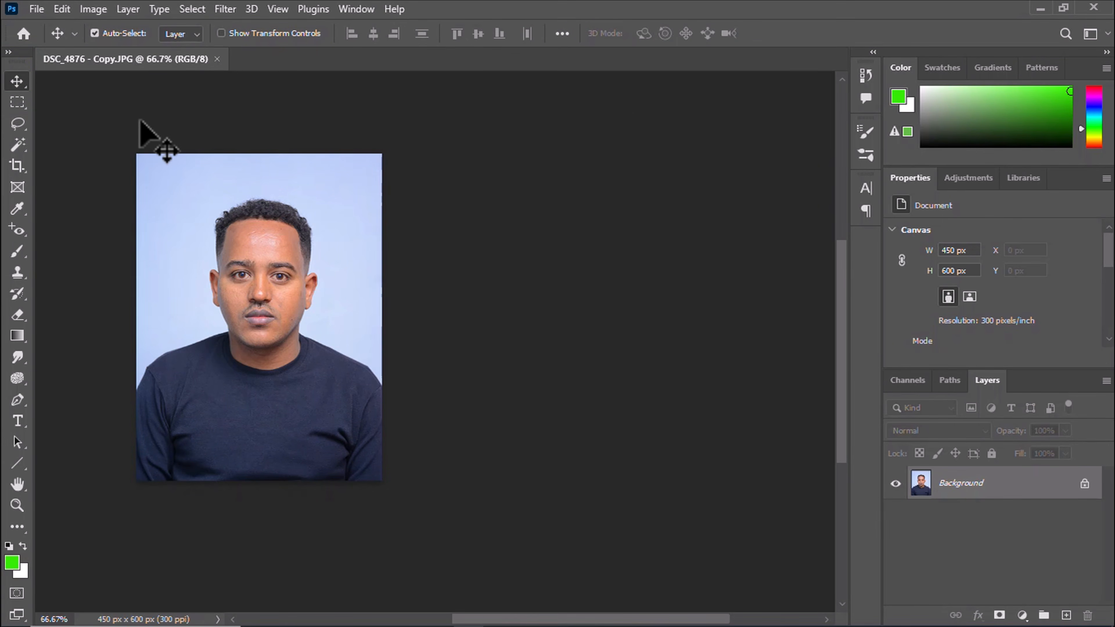
key("ctrl+a")
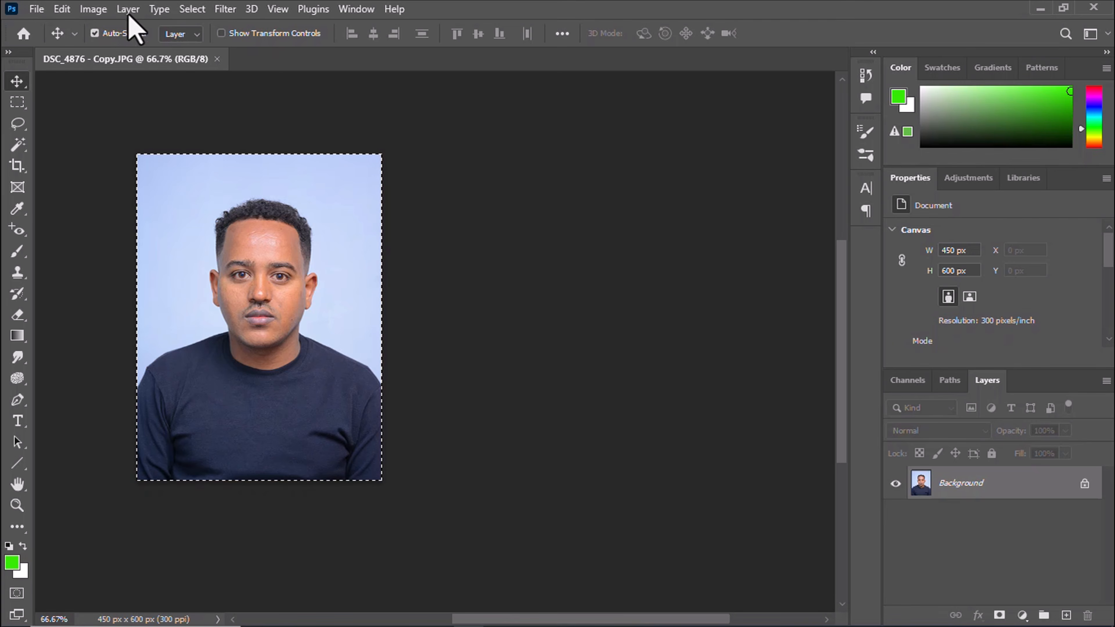
left_click(192, 9)
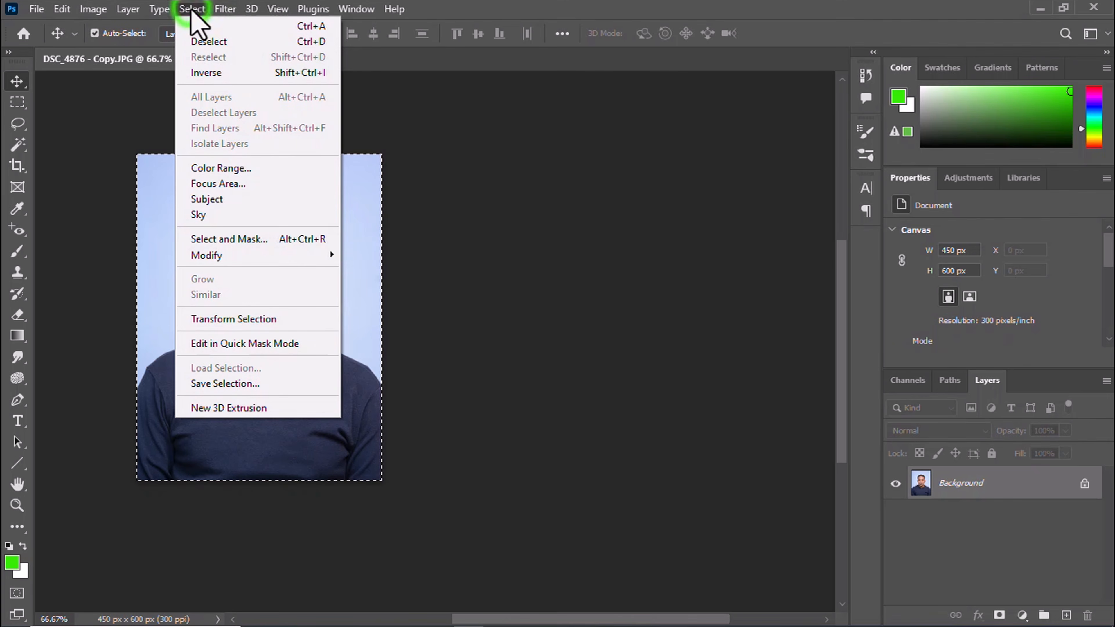
mouse_move(259, 257)
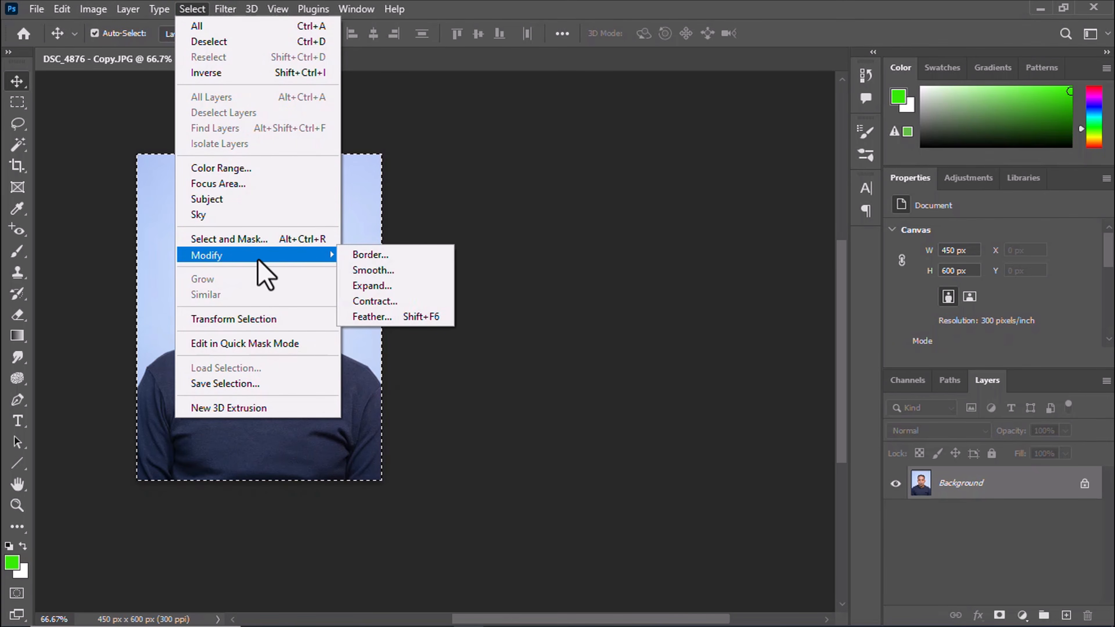
left_click(367, 253)
left_click_drag(406, 255, 383, 252)
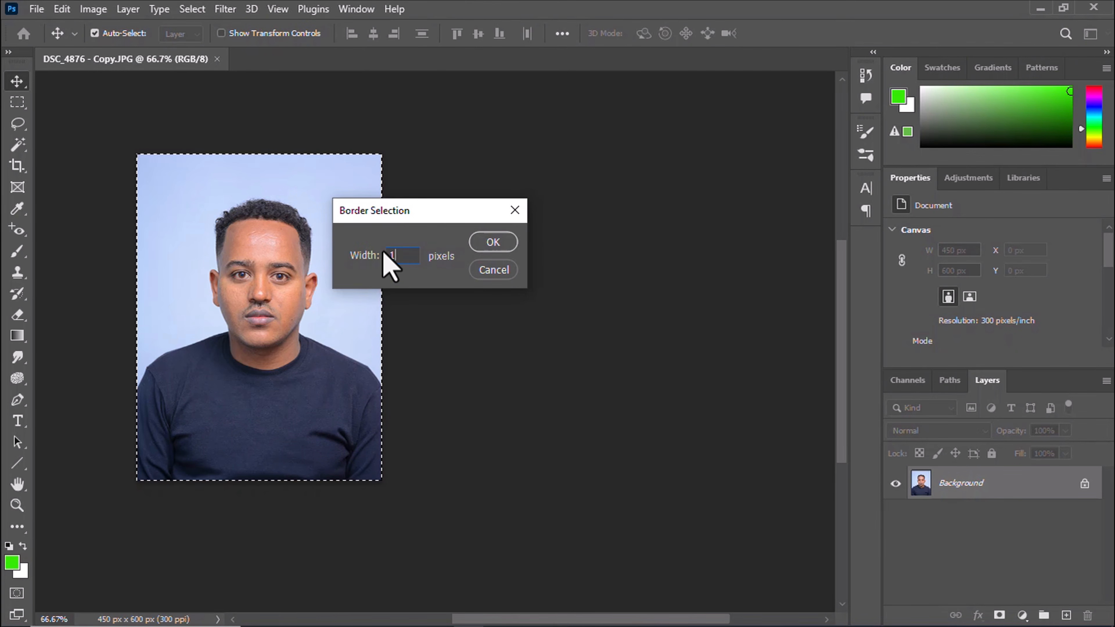
left_click(495, 242)
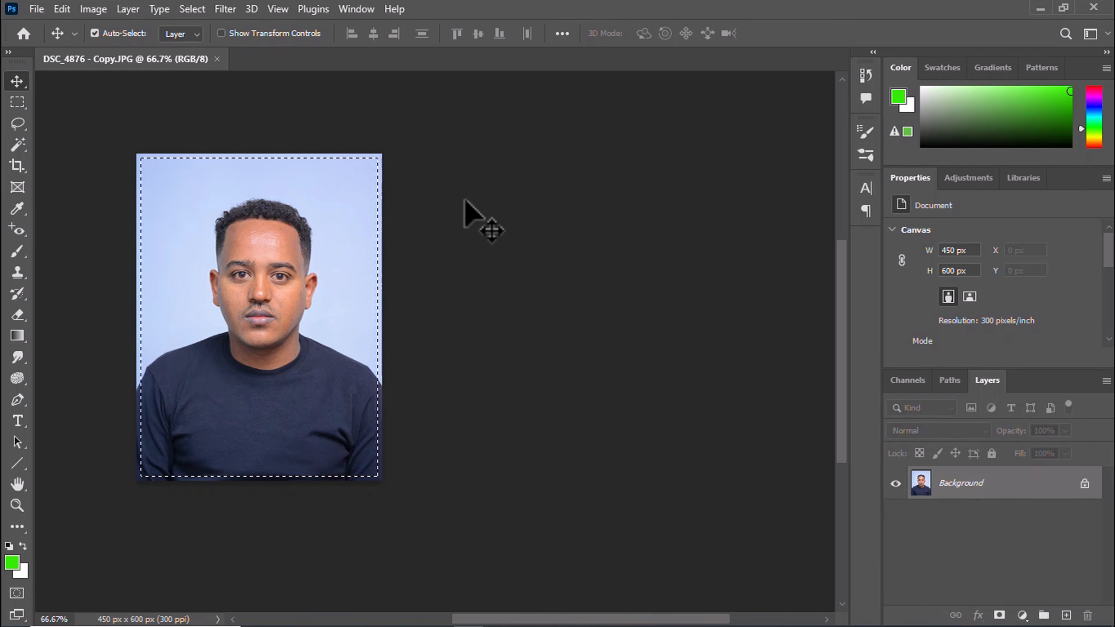
Step: Fill the border selection with the white background color at 100% opacity, deselect it, and save the photo
key("shift+F5")
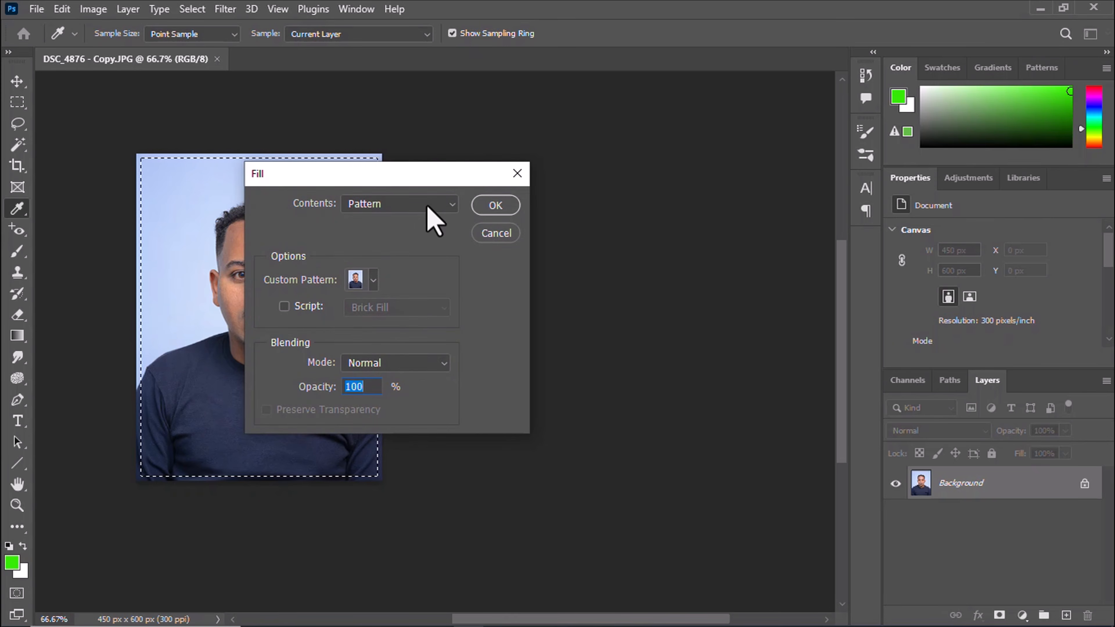
left_click(434, 205)
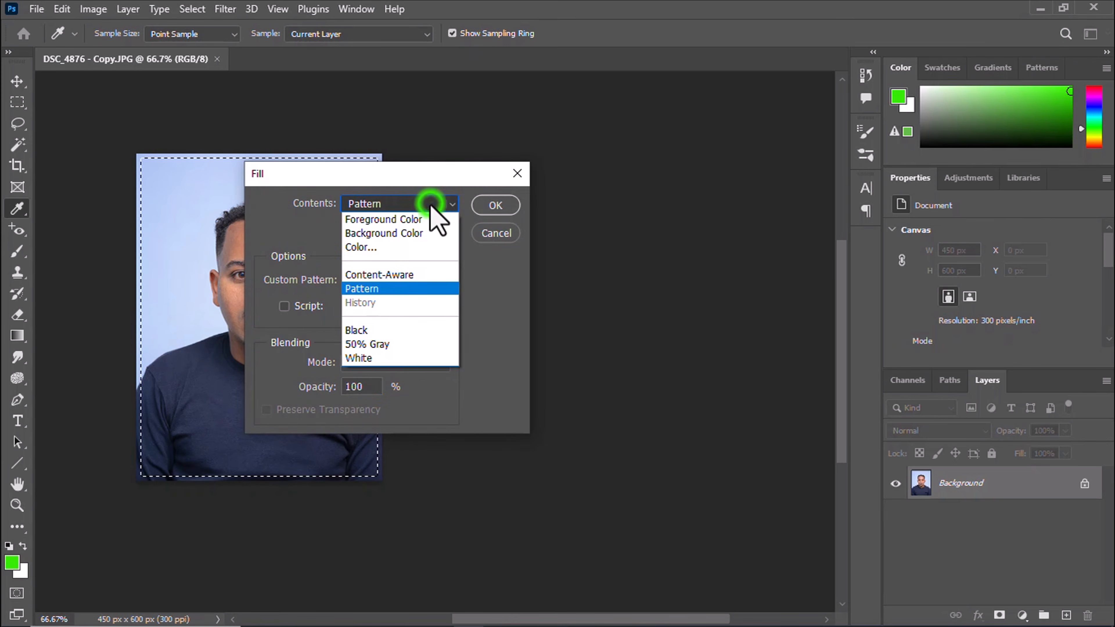
left_click(387, 235)
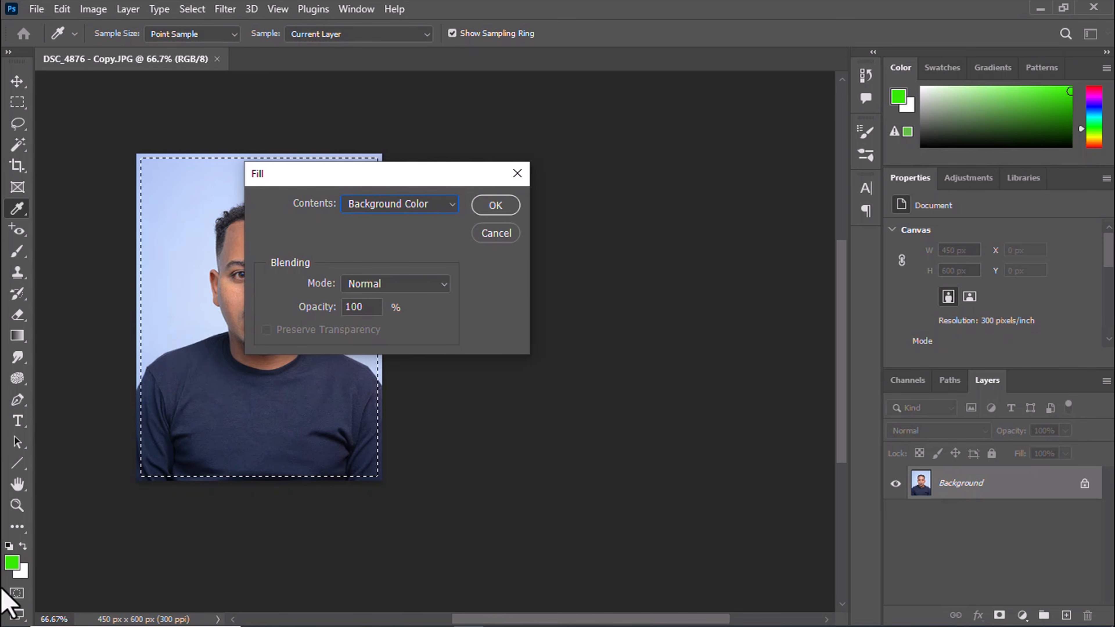
key("v")
left_click(495, 207)
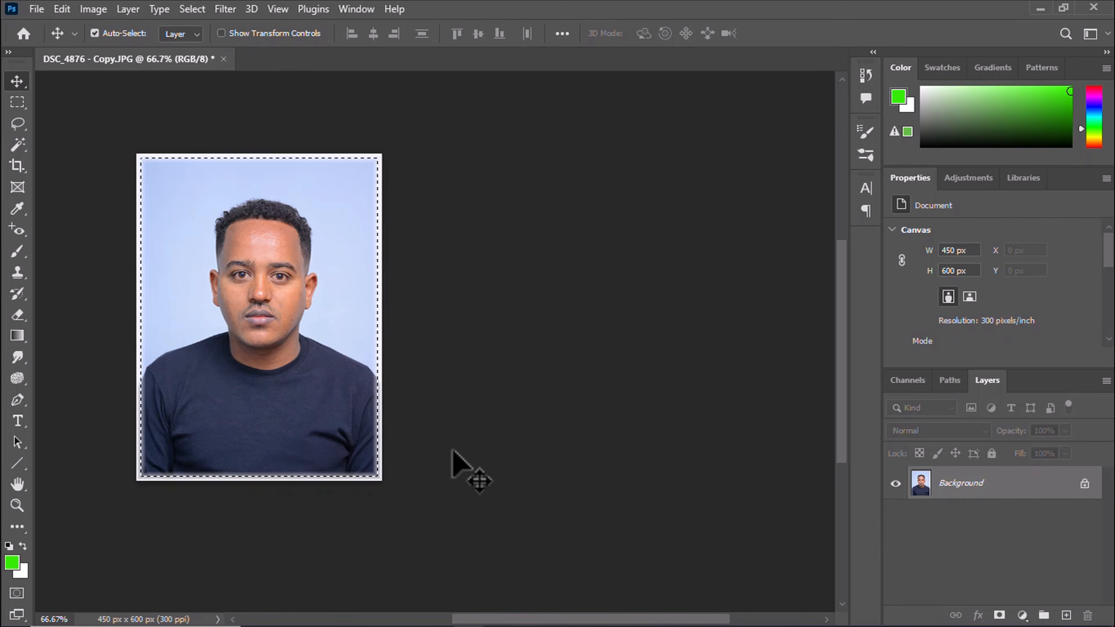
key("ctrl+d")
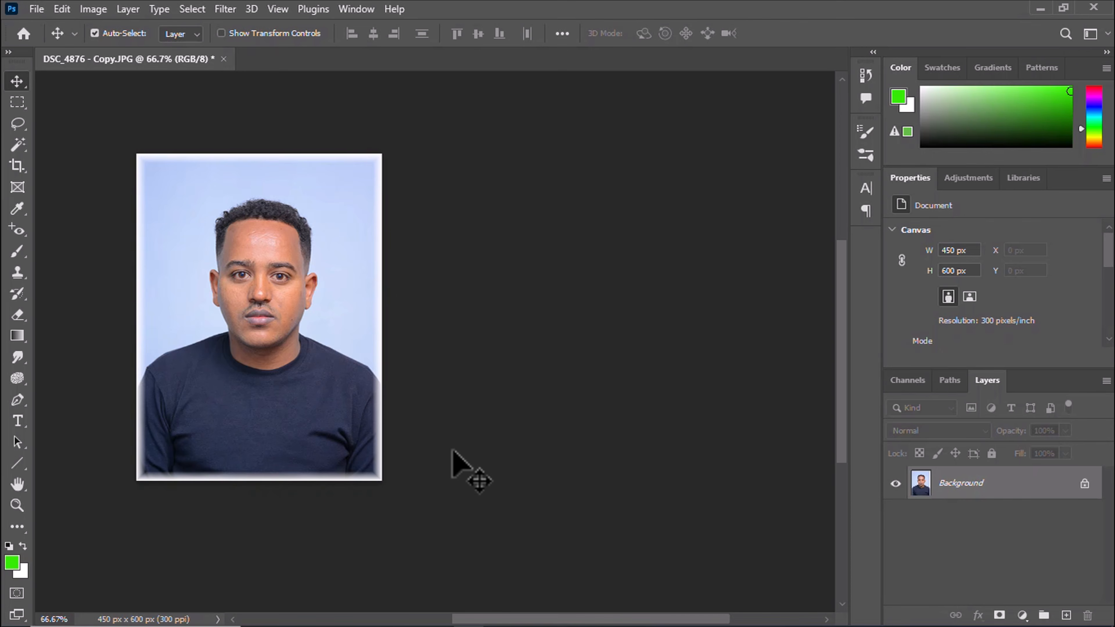
key("ctrl+s")
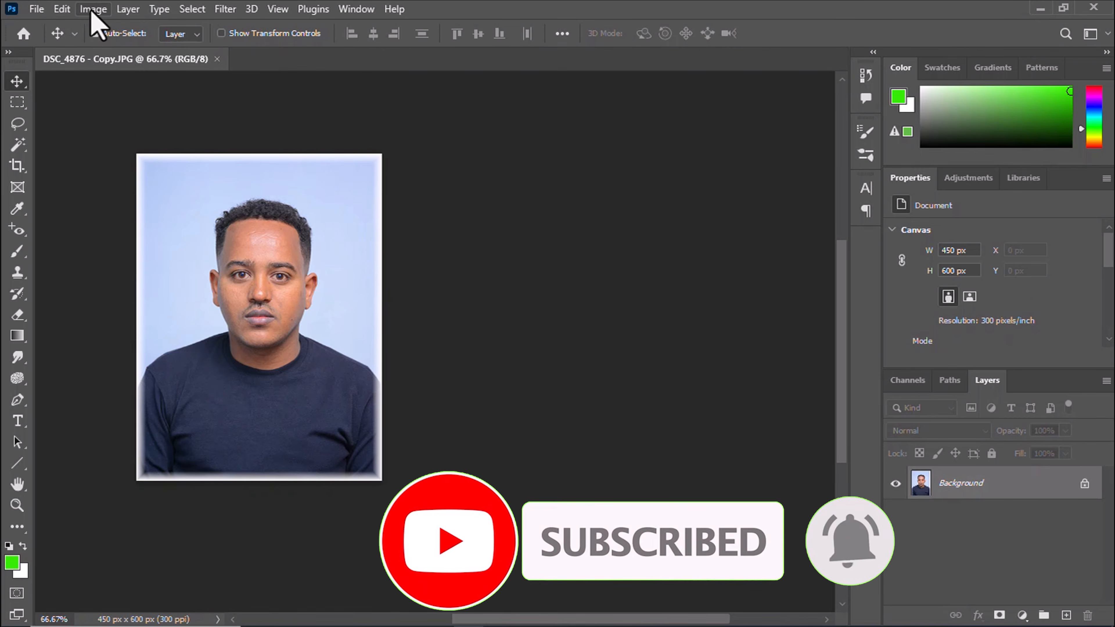
Step: Define the bordered portrait as a pattern named 11.JPG
left_click(62, 9)
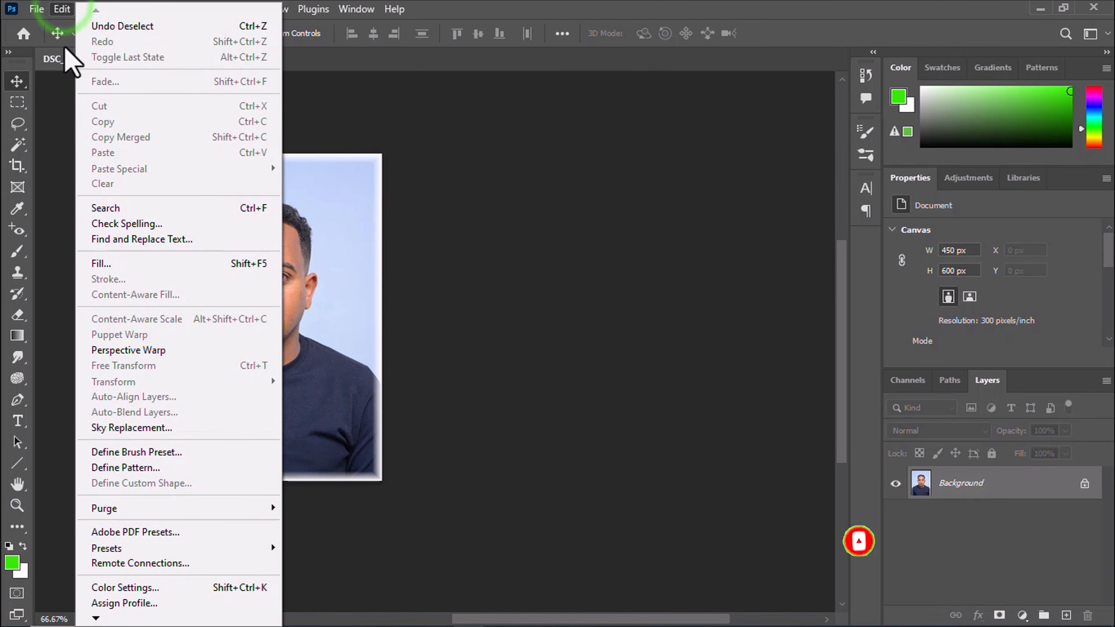
left_click(156, 468)
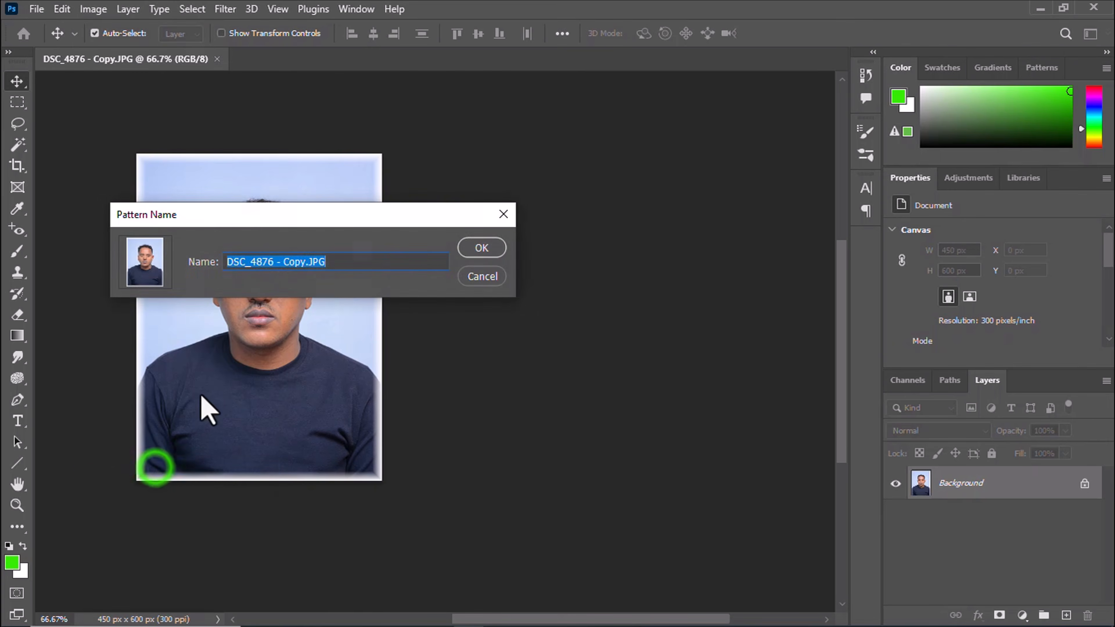
left_click(275, 263)
left_click_drag(305, 263, 227, 263)
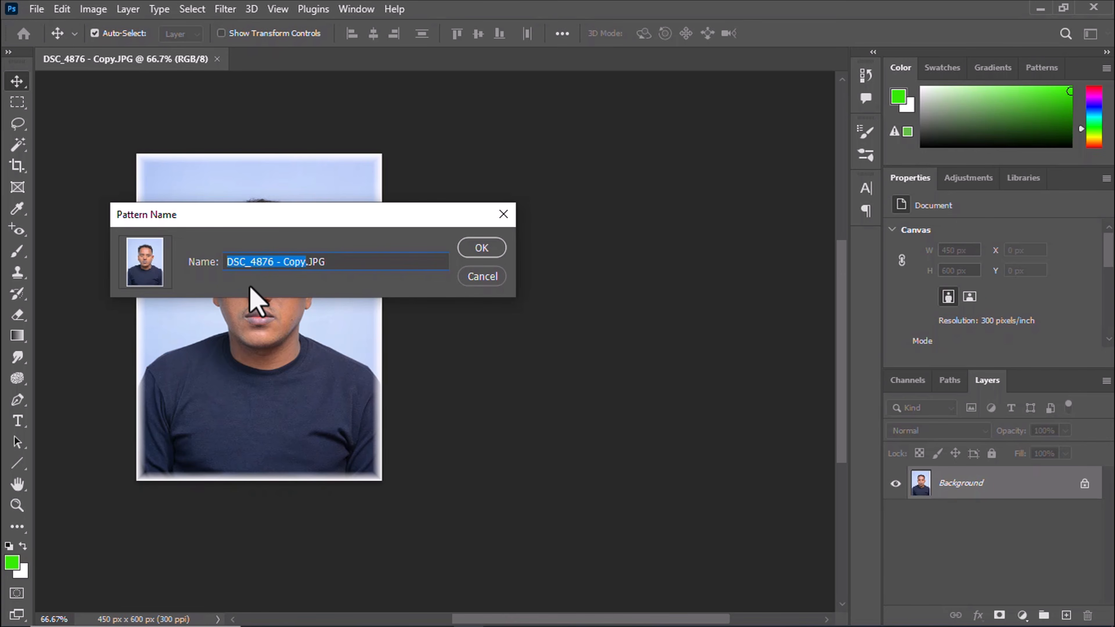
type("11")
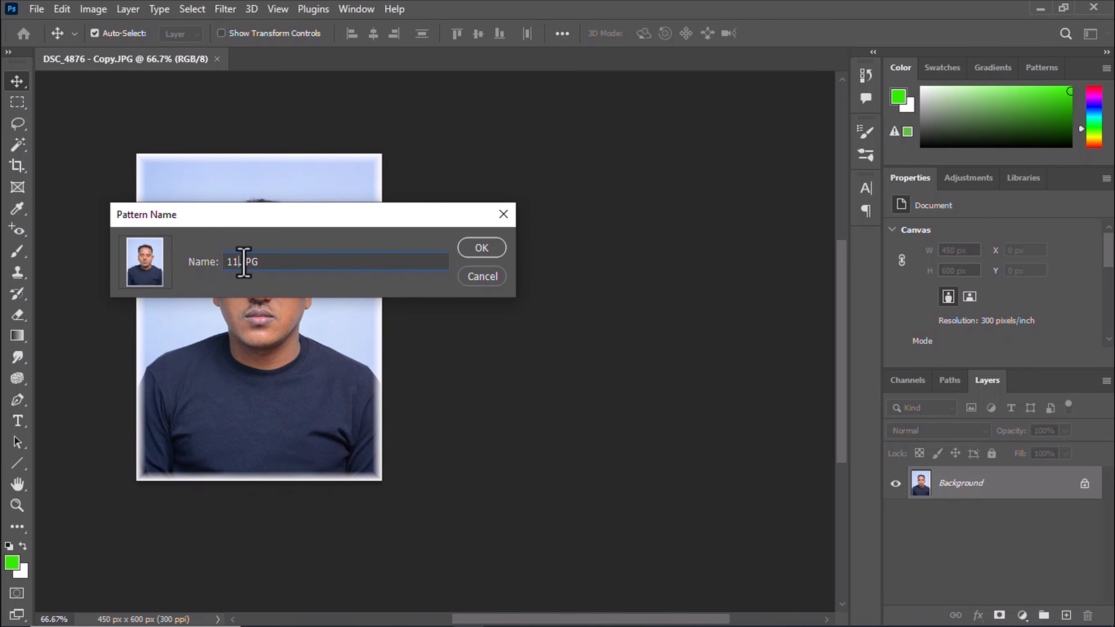
left_click(490, 250)
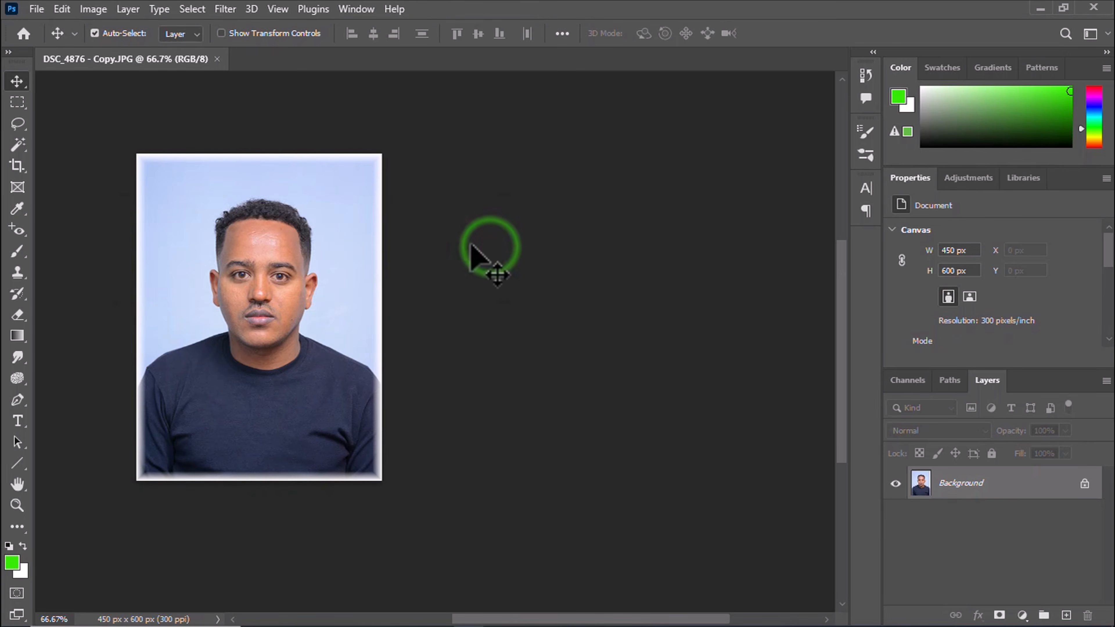
Step: Create a new landscape document 4.5 inches wide and 4 inches high at 300 pixels/inch, in RGB Color with a white background
left_click(36, 9)
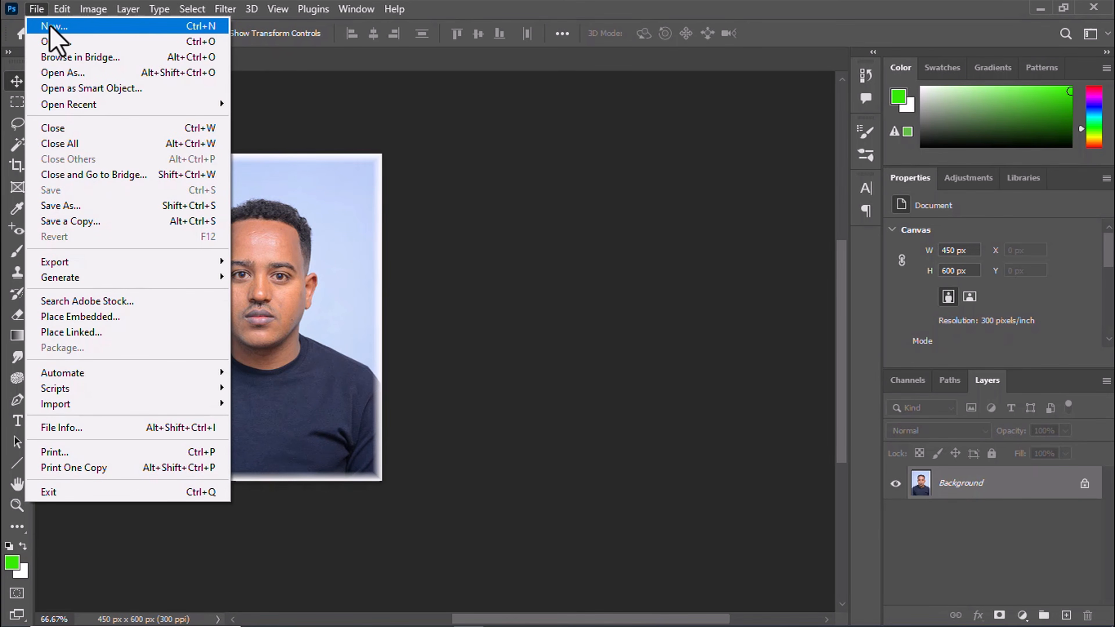
left_click(50, 25)
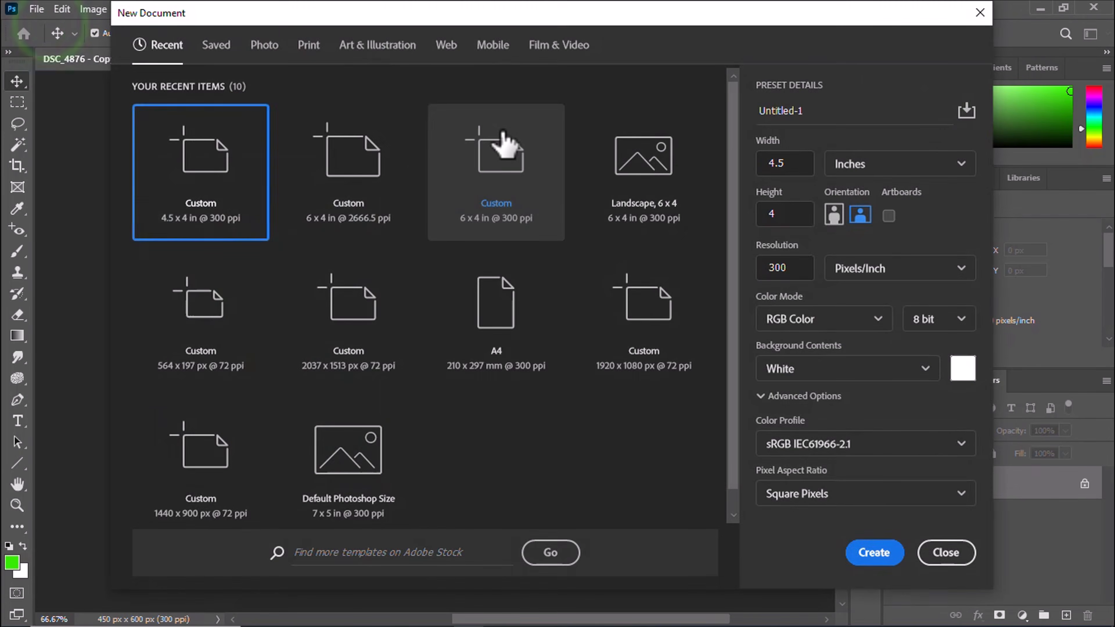
double_click(787, 164)
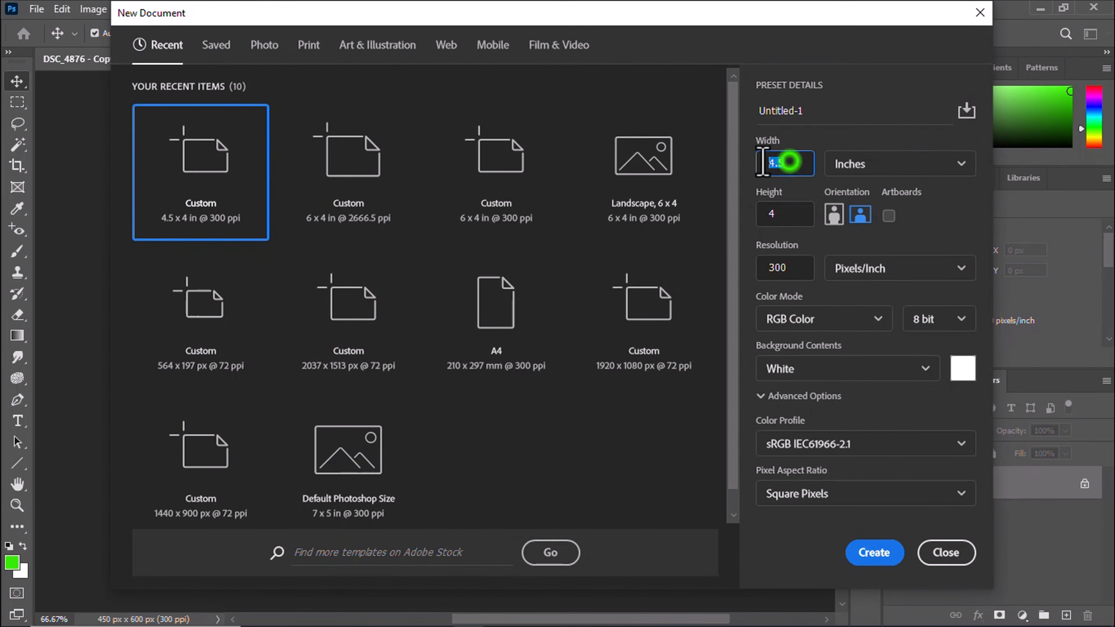
left_click(796, 215)
double_click(786, 268)
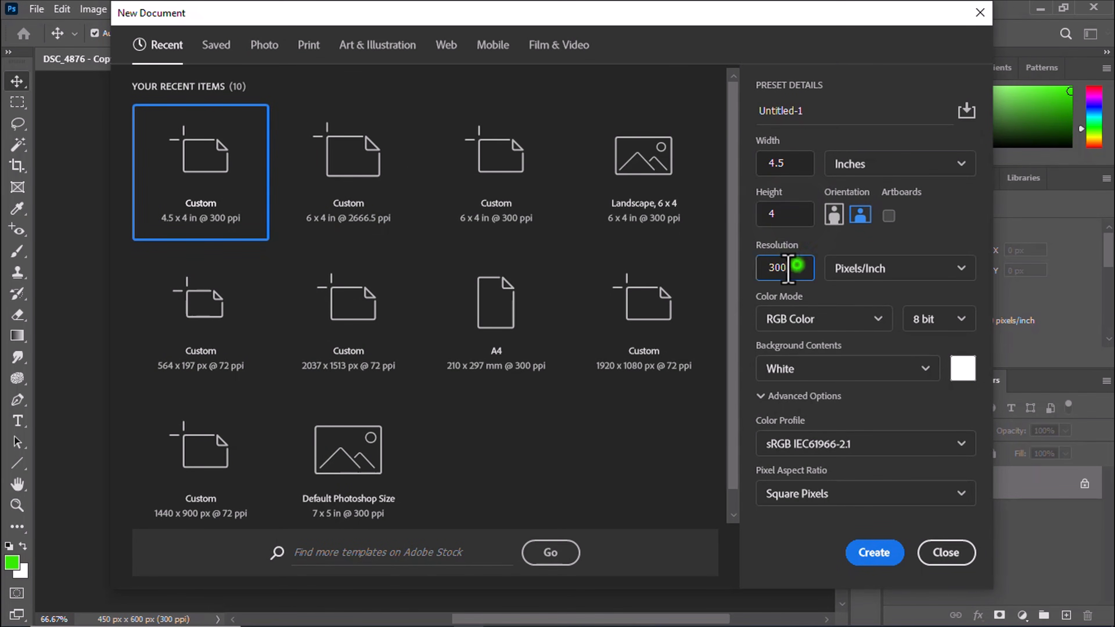
double_click(795, 165)
double_click(794, 214)
double_click(785, 268)
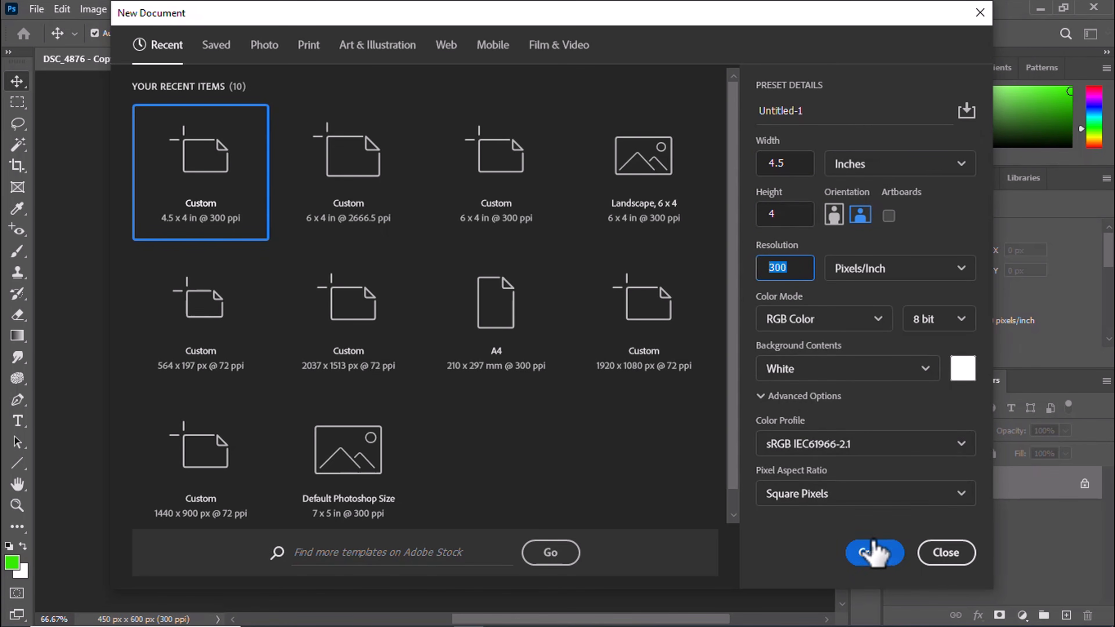
left_click(875, 554)
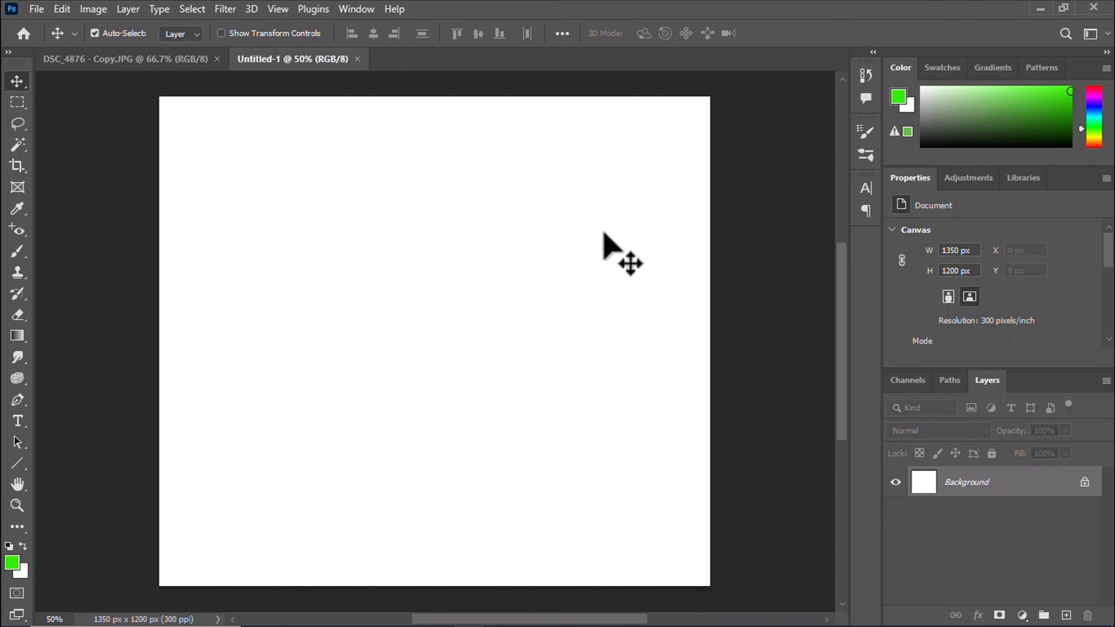
Step: Fill the blank canvas with the newly defined bordered portrait pattern, the last of the custom patterns, in Normal mode at 100% opacity
left_click(61, 9)
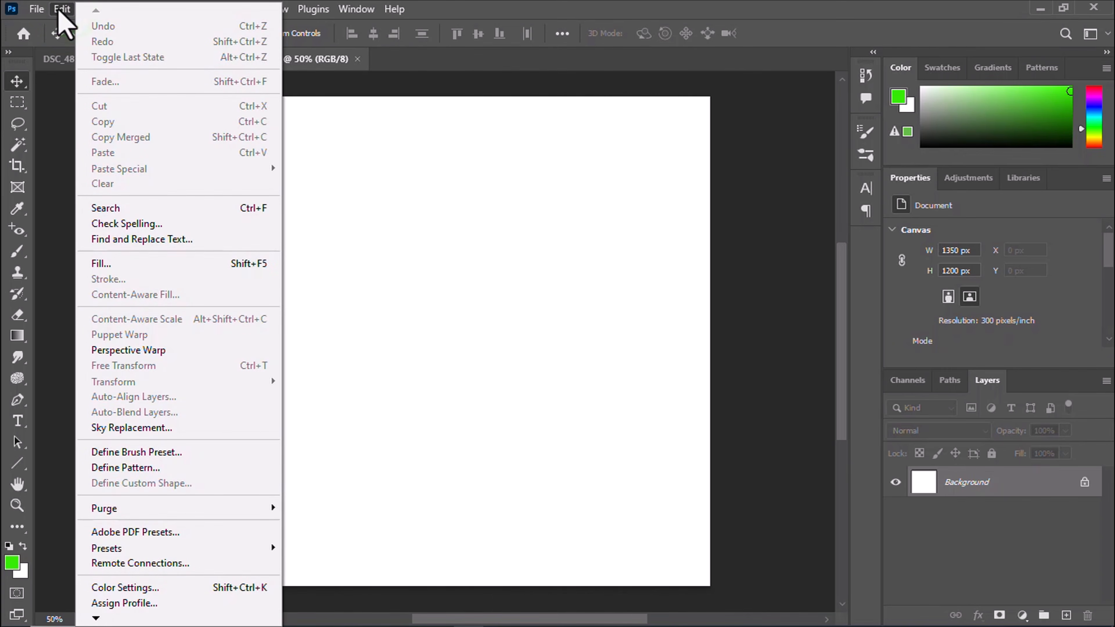
left_click(115, 262)
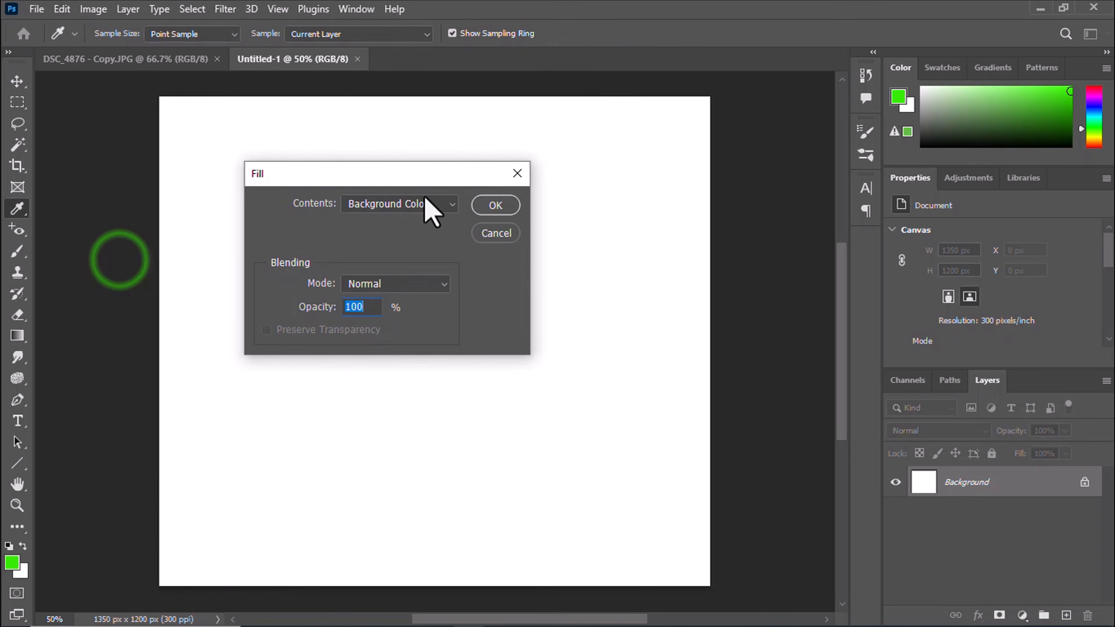
left_click(424, 206)
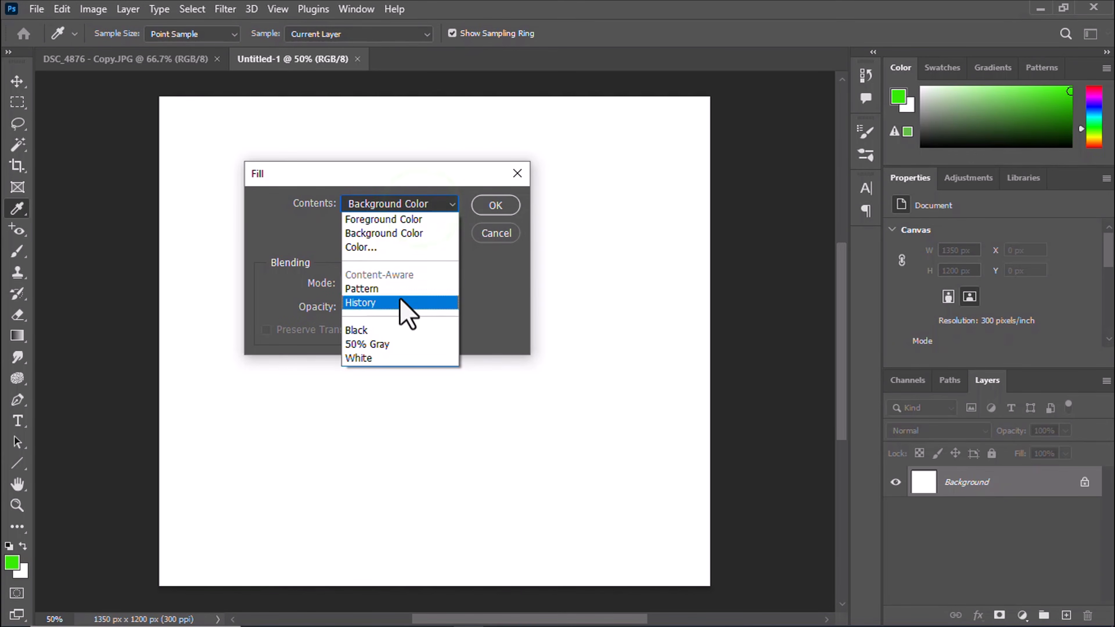
left_click(393, 289)
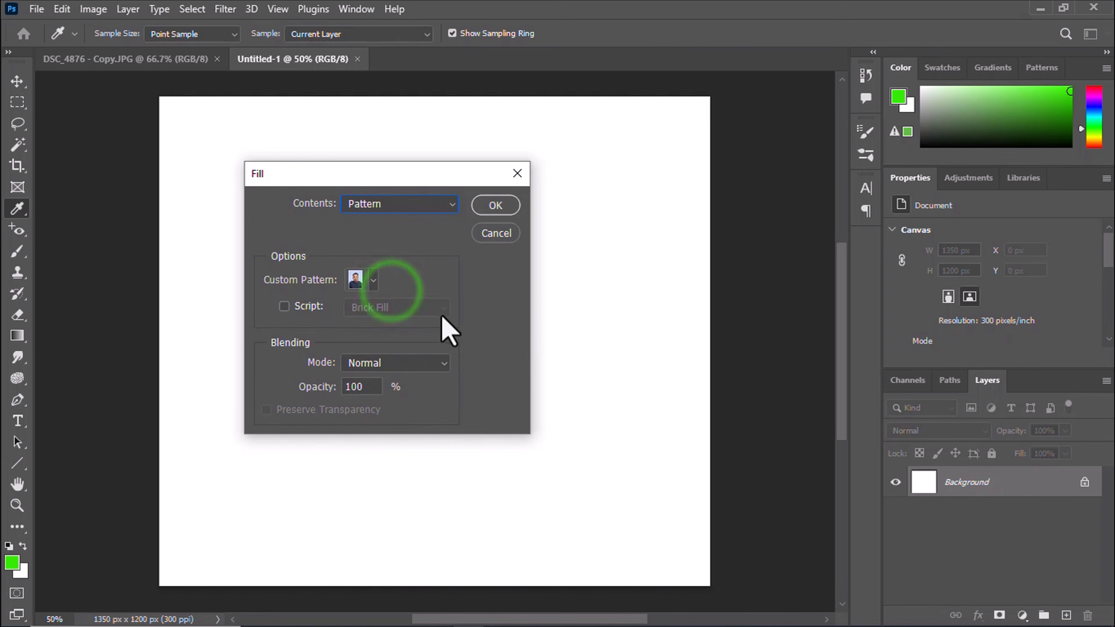
left_click(373, 280)
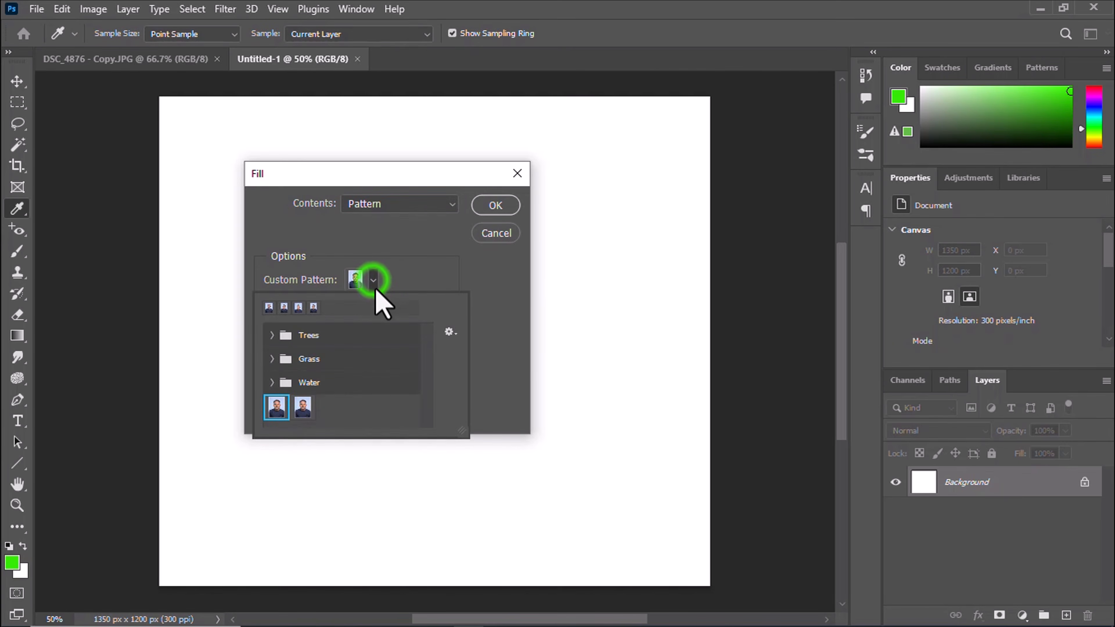
left_click(303, 407)
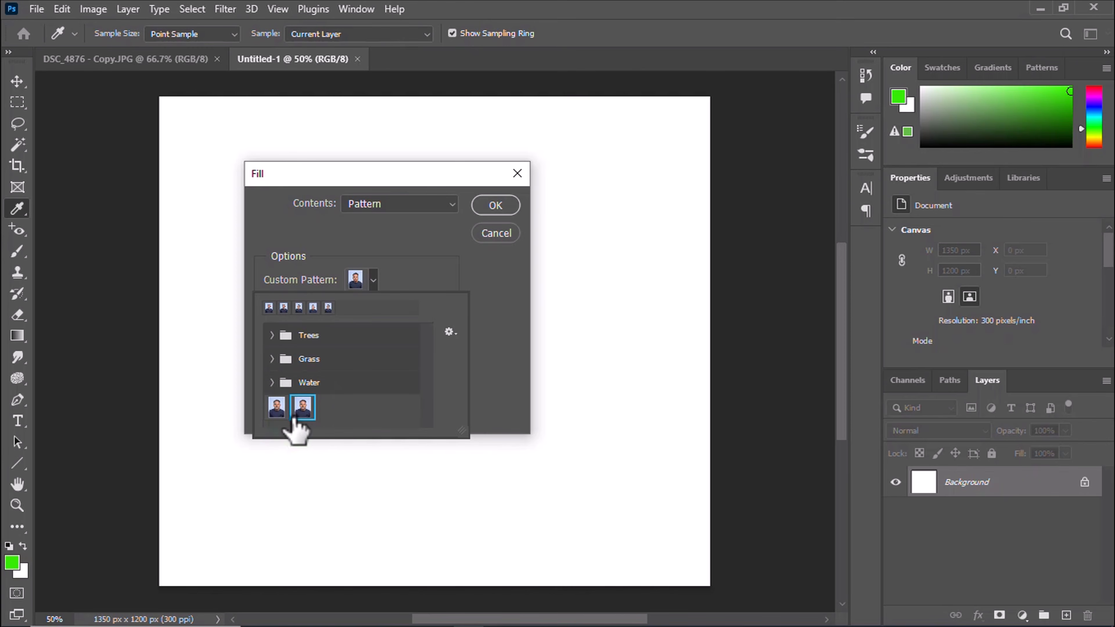
left_click(275, 409)
left_click(303, 411)
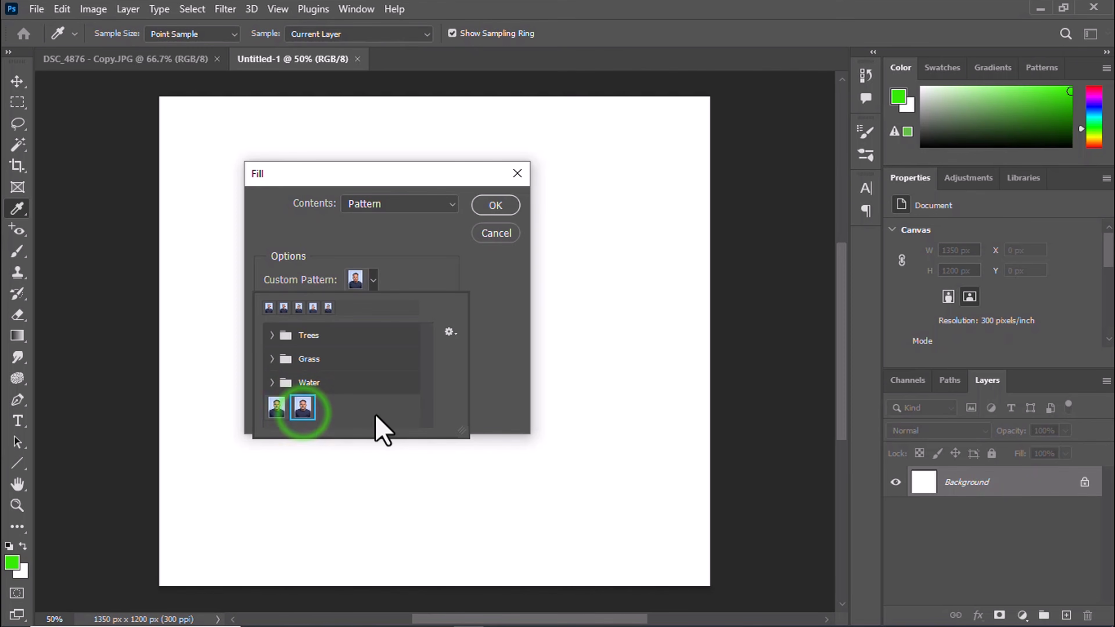
left_click(491, 204)
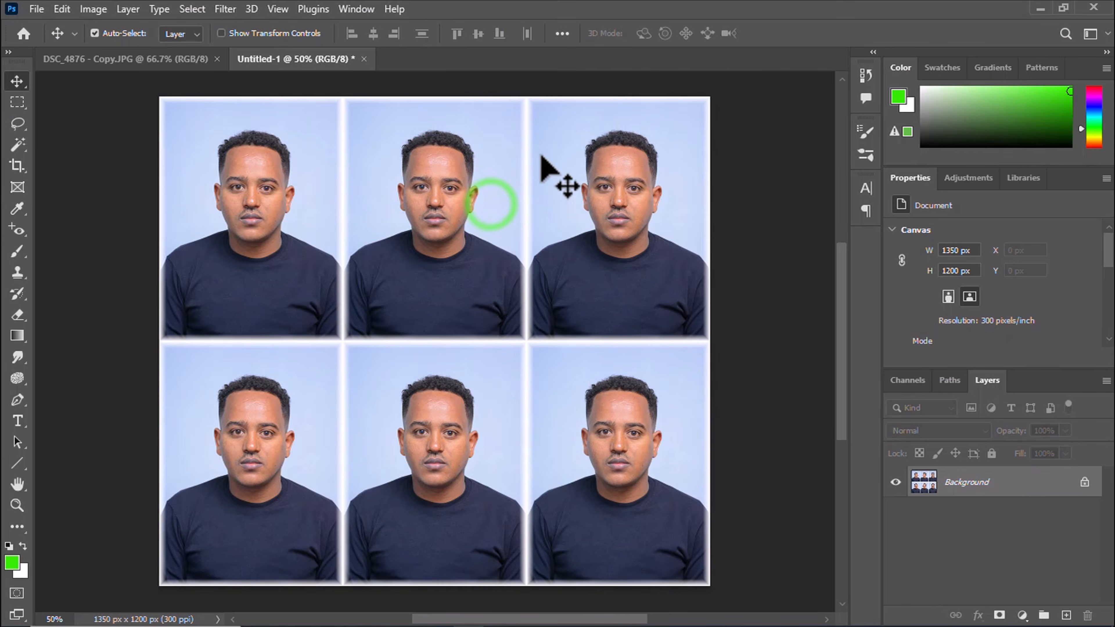